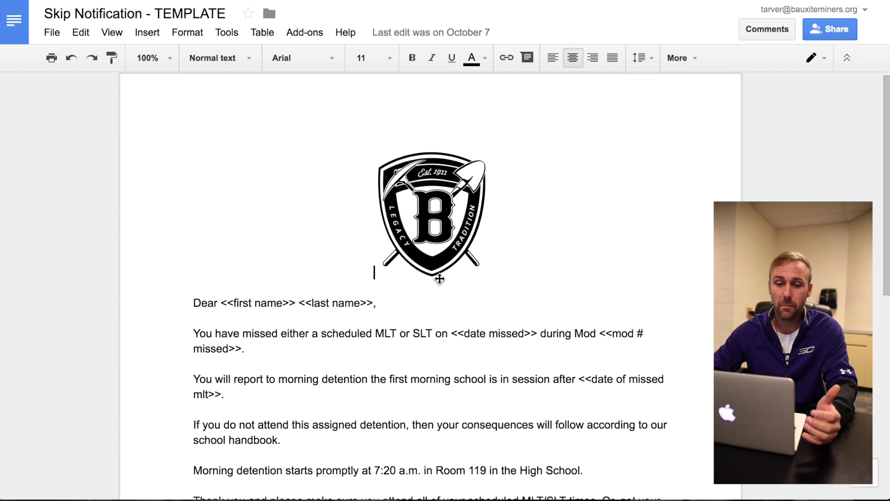
{"action": "scroll", "coordinate": [438, 278], "scroll_direction": "down", "scroll_amount": 2}
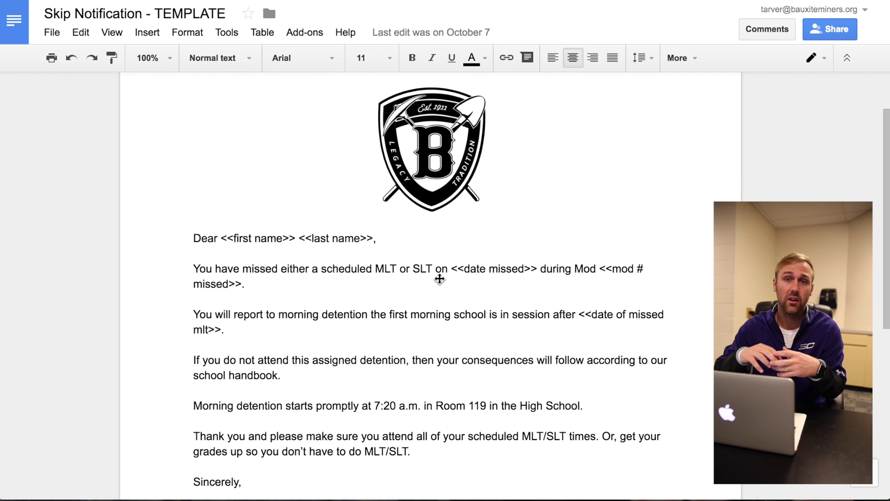
{"action": "scroll", "coordinate": [439, 279], "scroll_direction": "down", "scroll_amount": 3}
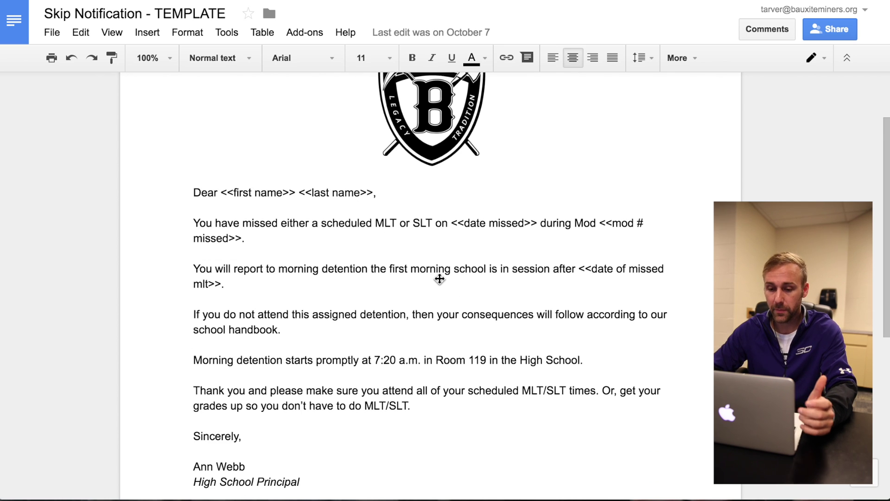
{"action": "scroll", "coordinate": [417, 293], "scroll_direction": "down", "scroll_amount": 2}
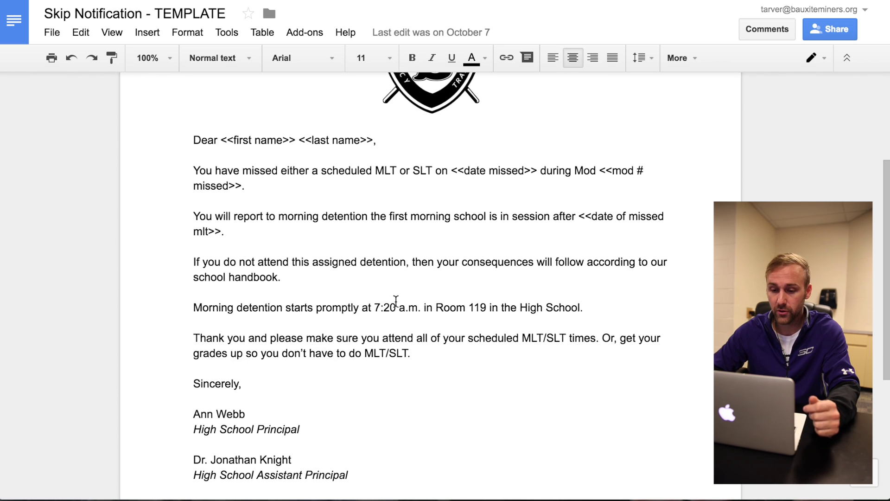
- Highlight the <<first name>> placeholder in the detention letter template
{"action": "left_click", "coordinate": [230, 140]}
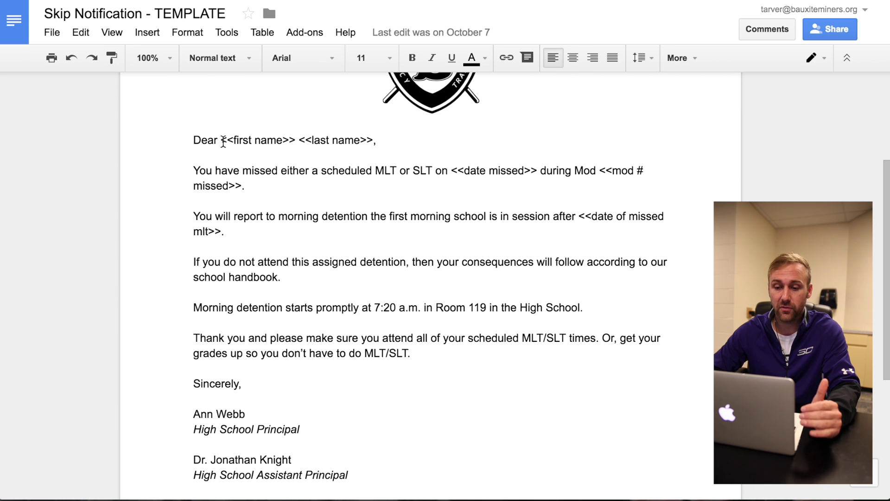
{"action": "left_click_drag", "start_coordinate": [222, 140], "coordinate": [286, 139]}
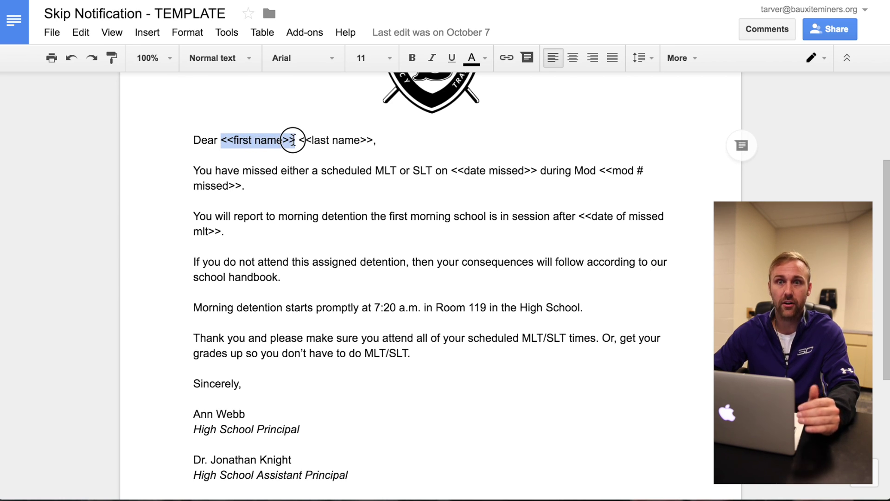
{"action": "left_click", "coordinate": [273, 142]}
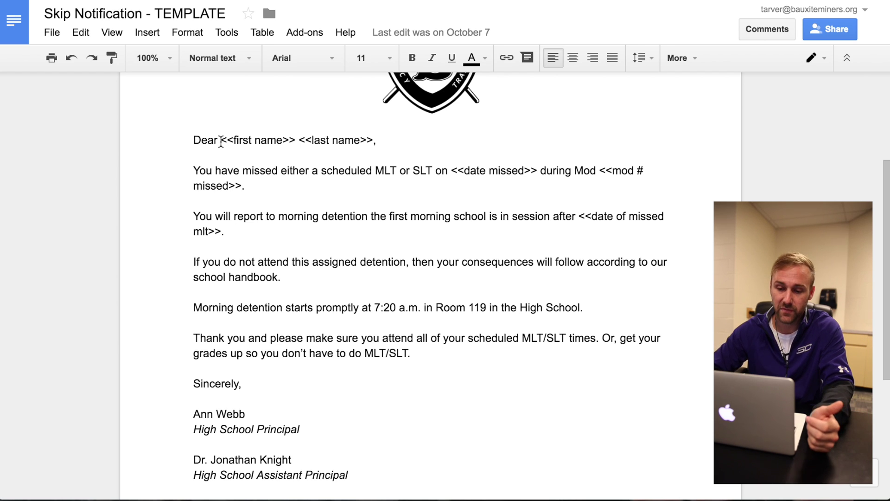
{"action": "left_click_drag", "start_coordinate": [221, 140], "coordinate": [295, 141]}
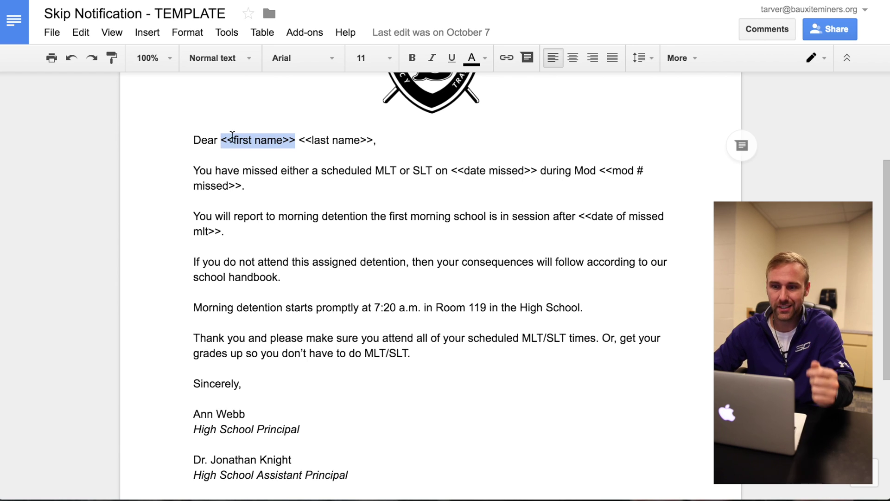
{"action": "key", "text": "ctrl+Tab"}
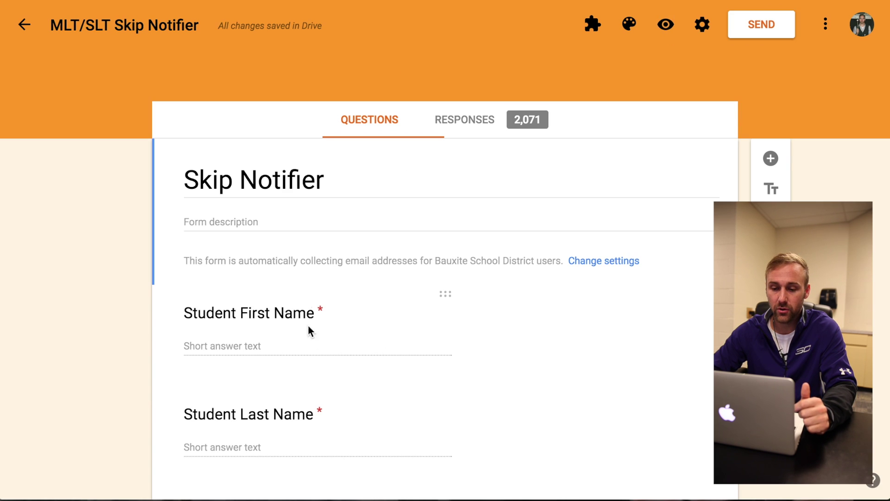
{"action": "scroll", "coordinate": [339, 278], "scroll_direction": "down", "scroll_amount": 5}
{"action": "scroll", "coordinate": [339, 277], "scroll_direction": "up", "scroll_amount": 5}
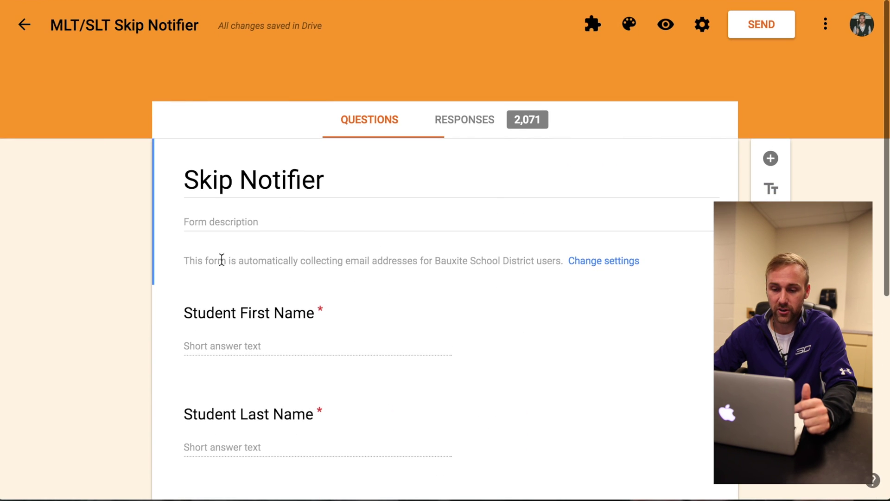
{"action": "scroll", "coordinate": [268, 193], "scroll_direction": "down", "scroll_amount": 3}
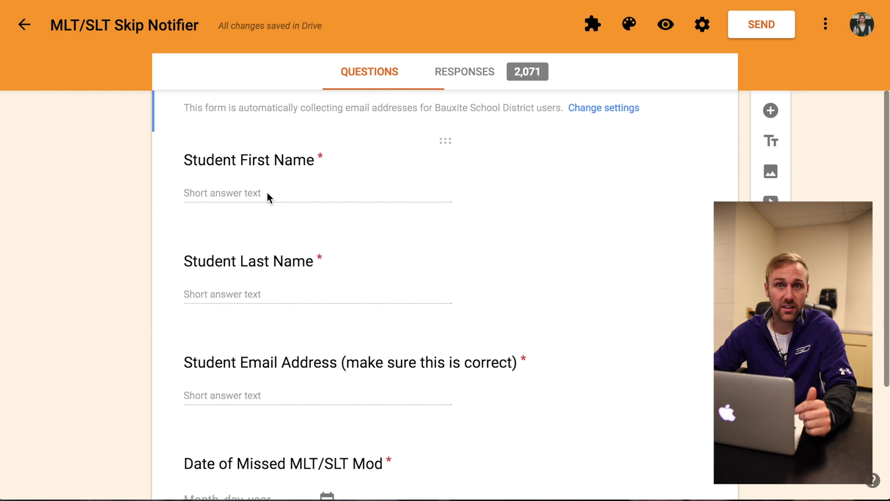
{"action": "scroll", "coordinate": [267, 192], "scroll_direction": "down", "scroll_amount": 3}
{"action": "scroll", "coordinate": [267, 192], "scroll_direction": "down", "scroll_amount": 2}
{"action": "scroll", "coordinate": [261, 198], "scroll_direction": "up", "scroll_amount": 3}
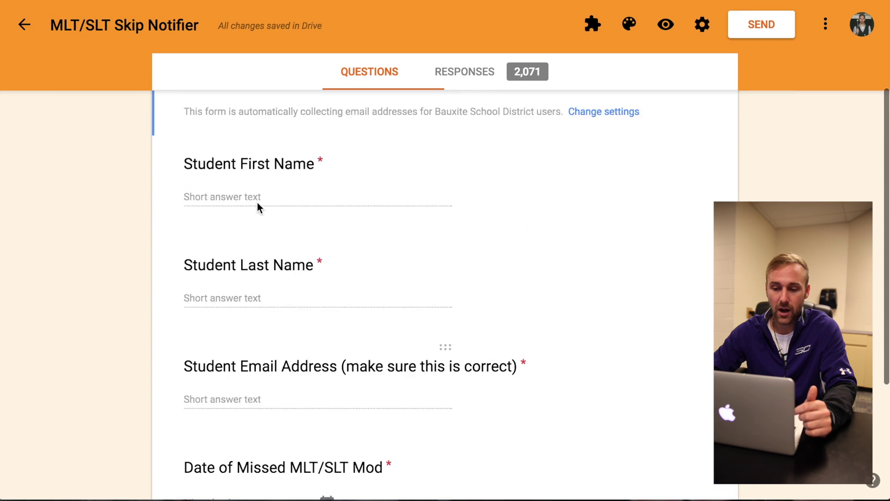
{"action": "scroll", "coordinate": [257, 202], "scroll_direction": "up", "scroll_amount": 3}
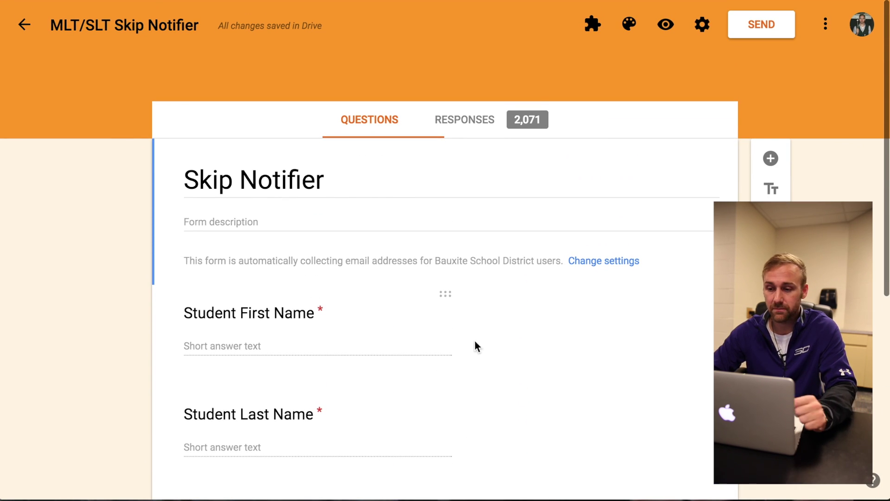
{"action": "scroll", "coordinate": [315, 192], "scroll_direction": "down", "scroll_amount": 3}
{"action": "scroll", "coordinate": [315, 191], "scroll_direction": "up", "scroll_amount": 5}
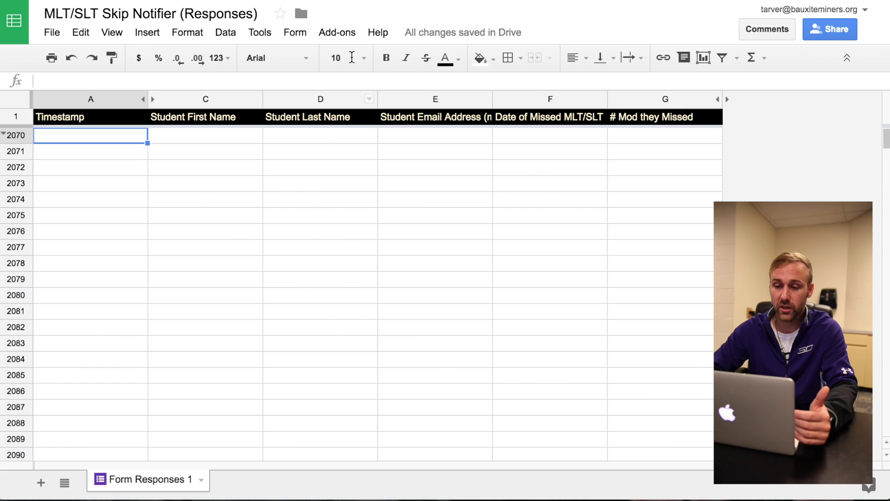
- Launch autoCrat from the Add-ons menu to list the Skipper Letter job
{"action": "left_click", "coordinate": [349, 33]}
{"action": "mouse_move", "coordinate": [356, 58]}
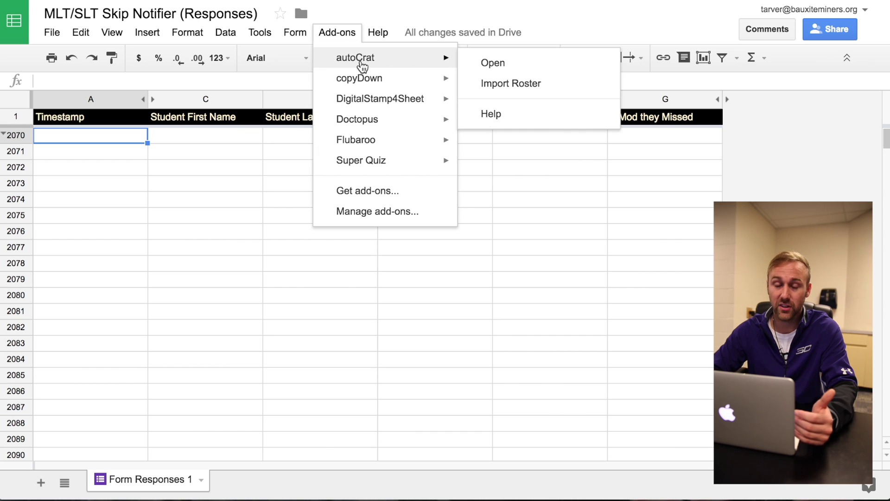
{"action": "left_click", "coordinate": [531, 68]}
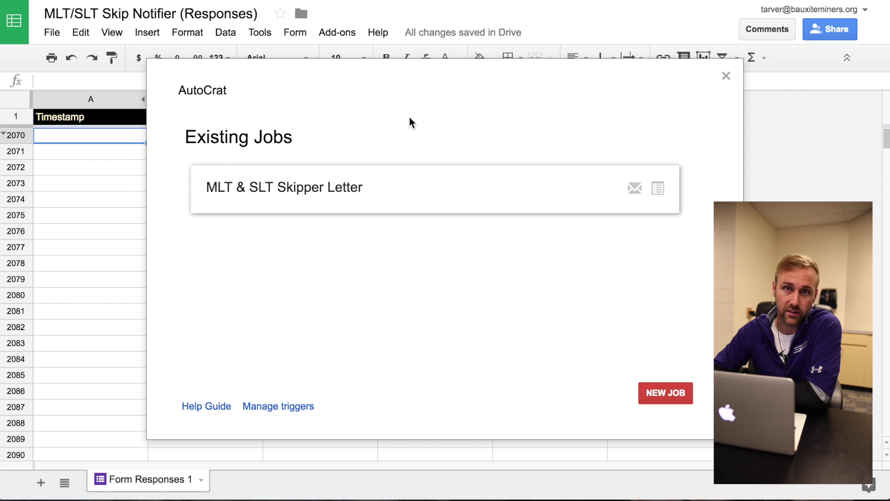
{"action": "mouse_move", "coordinate": [435, 188]}
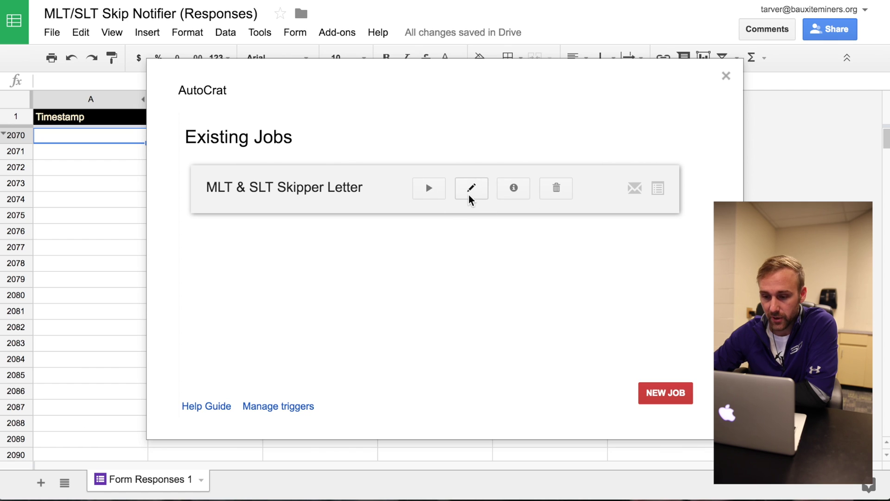
- Edit the MLT & SLT Skipper Letter job from the autoCrat job list
{"action": "left_click", "coordinate": [471, 188]}
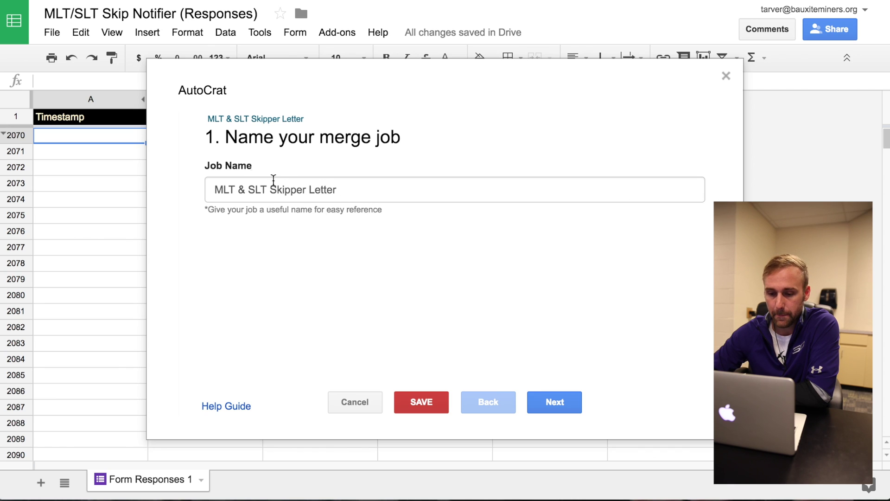
- Confirm Skip Notification - TEMPLATE is the job's template, then advance to mapping
{"action": "left_click", "coordinate": [559, 406]}
{"action": "scroll", "coordinate": [270, 237], "scroll_direction": "down", "scroll_amount": 1}
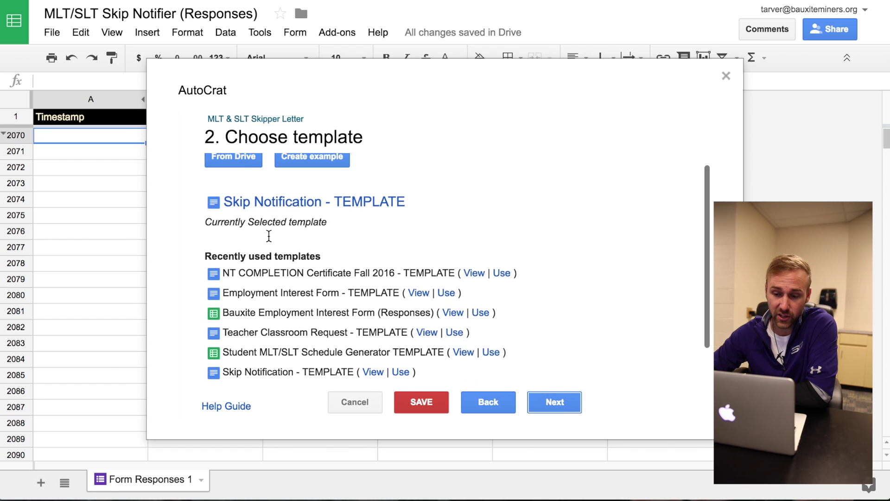
{"action": "scroll", "coordinate": [270, 237], "scroll_direction": "up", "scroll_amount": 1}
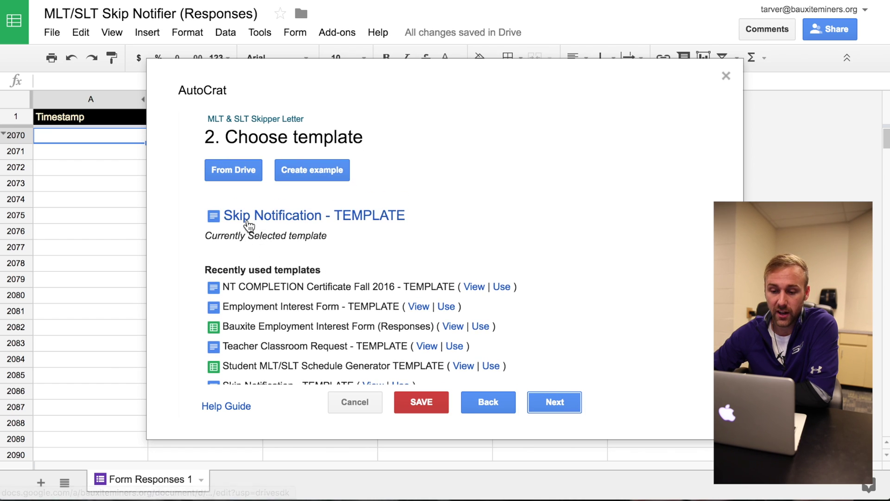
{"action": "left_click", "coordinate": [298, 217]}
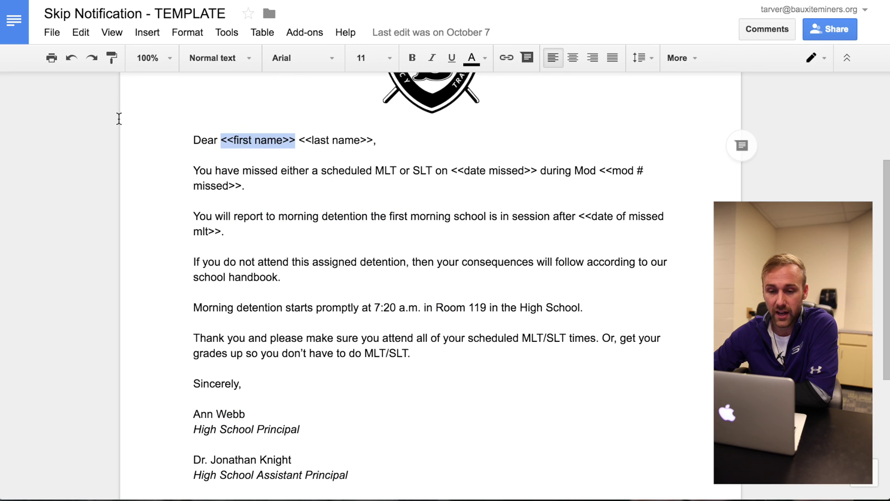
{"action": "key", "text": "ctrl+shift+Tab"}
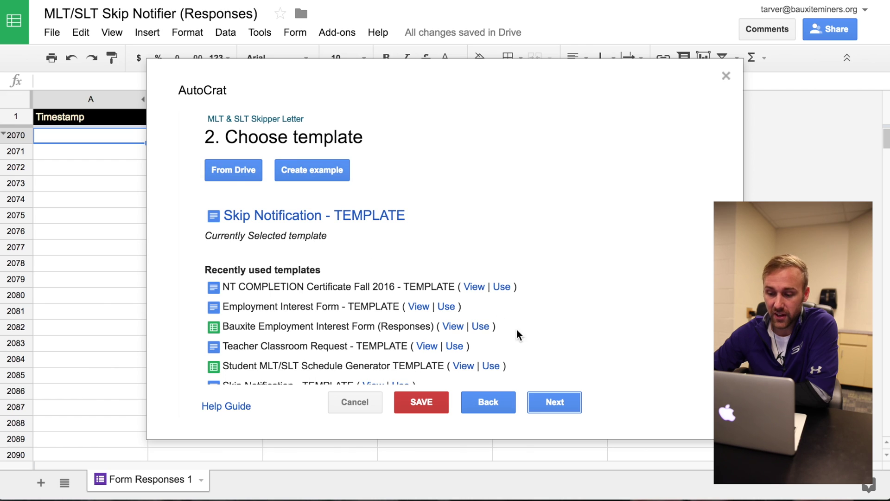
{"action": "left_click", "coordinate": [555, 402]}
{"action": "scroll", "coordinate": [499, 269], "scroll_direction": "down", "scroll_amount": 1}
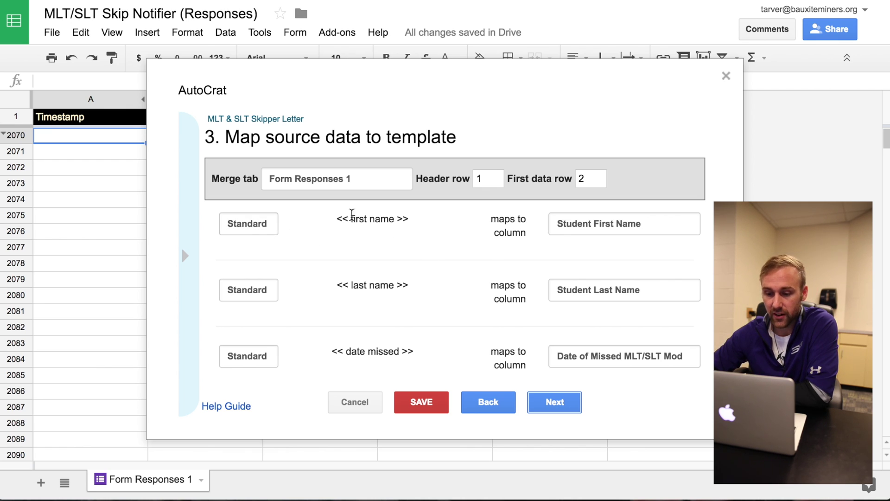
- Map first name and last name placeholders to Student First Name and Student Last Name
{"action": "left_click", "coordinate": [623, 224]}
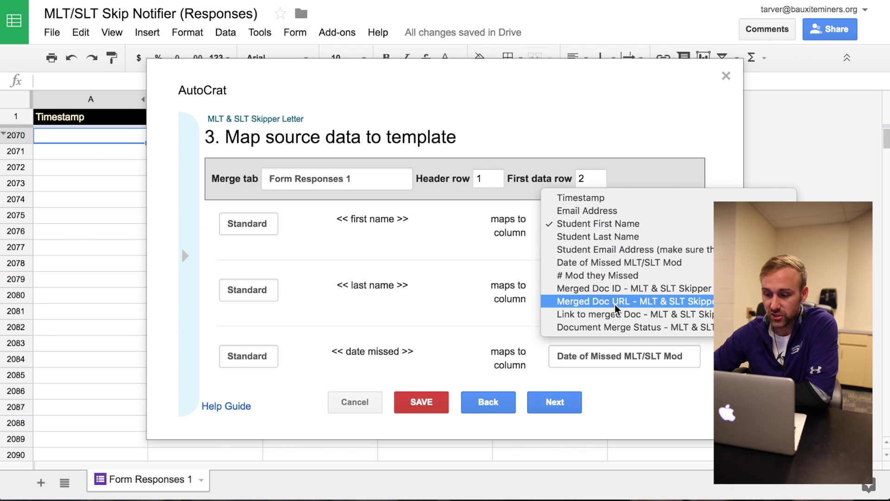
{"action": "left_click", "coordinate": [621, 226]}
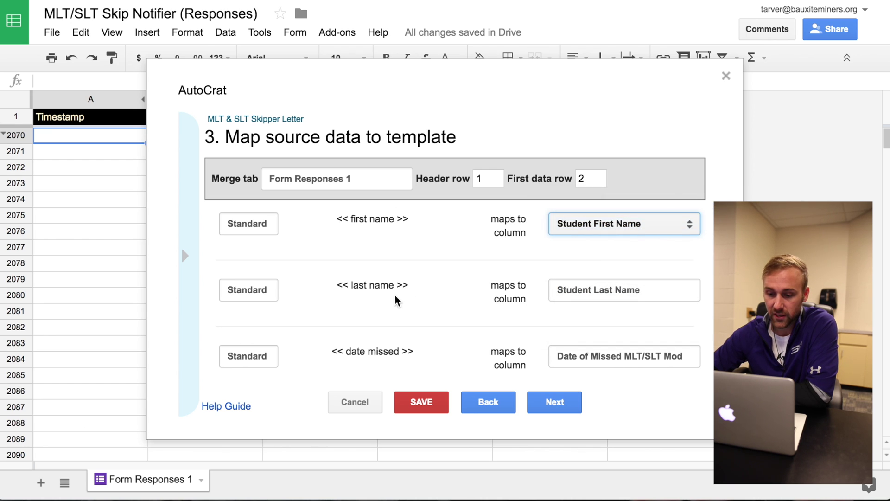
{"action": "left_click", "coordinate": [682, 289]}
{"action": "left_click", "coordinate": [676, 291]}
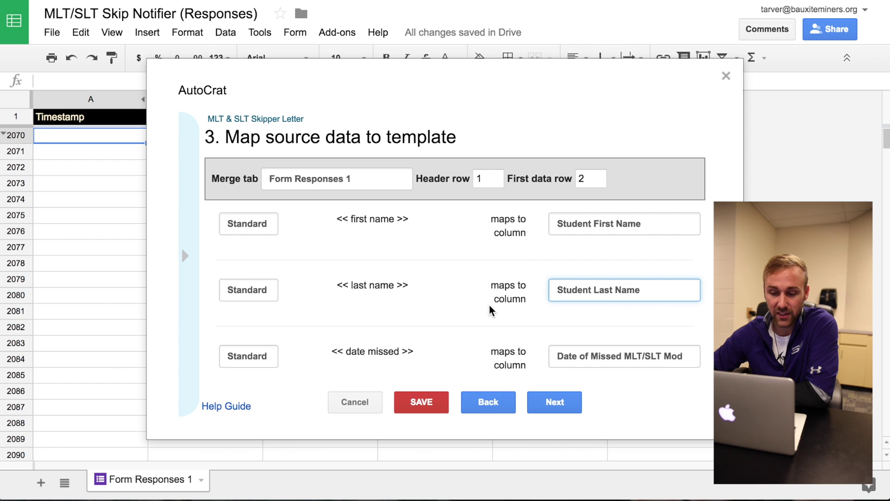
{"action": "scroll", "coordinate": [491, 312], "scroll_direction": "down", "scroll_amount": 3}
{"action": "scroll", "coordinate": [490, 311], "scroll_direction": "down", "scroll_amount": 1}
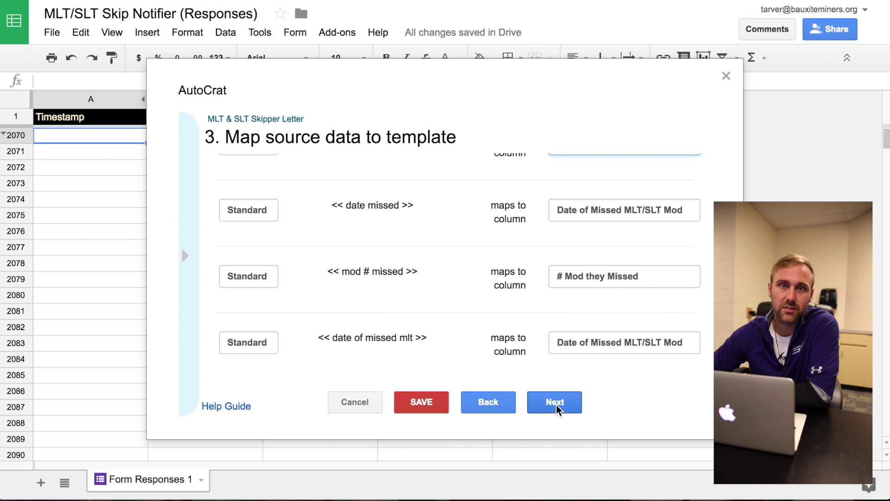
{"action": "left_click", "coordinate": [558, 407]}
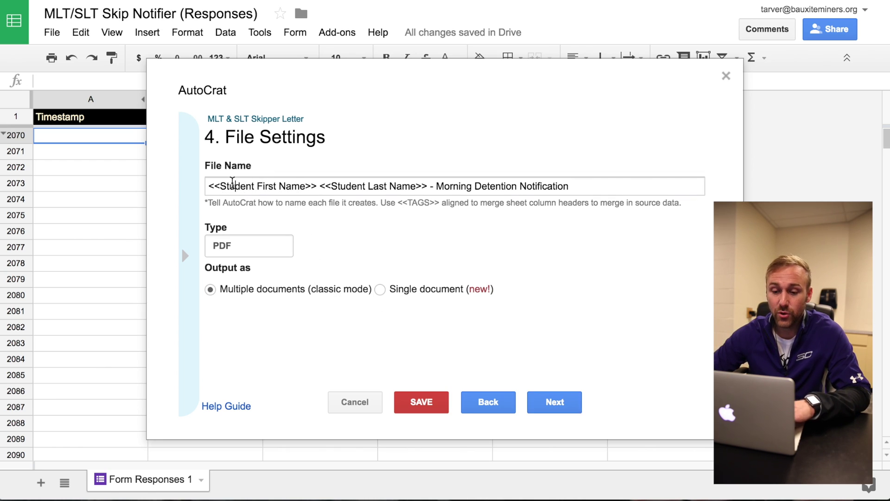
- Keep the <<Email Address>> tag out of the output file name
{"action": "left_click", "coordinate": [210, 186]}
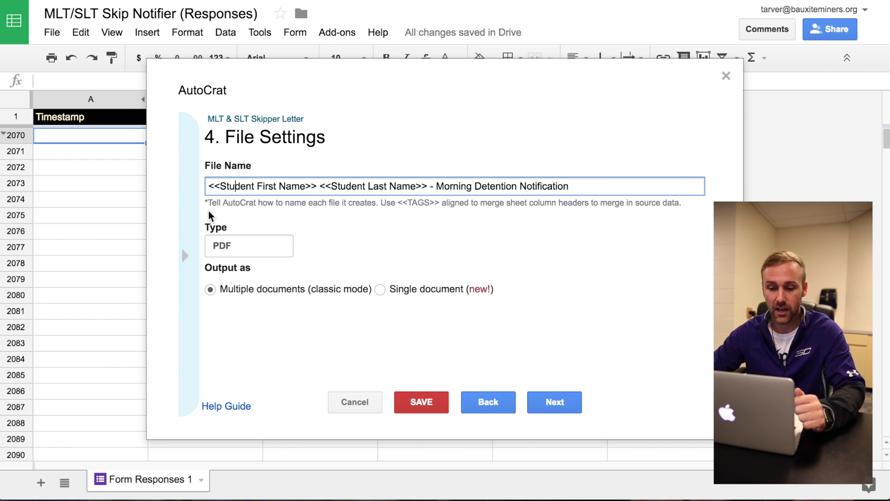
{"action": "left_click", "coordinate": [190, 234]}
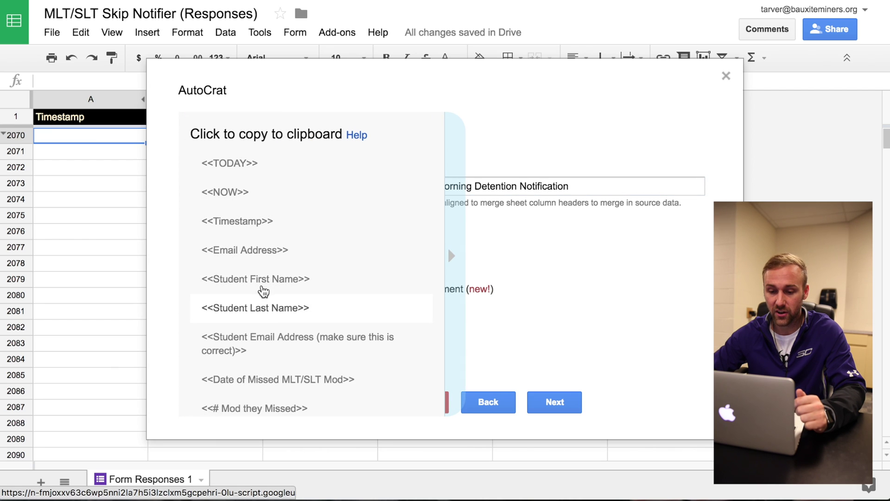
{"action": "left_click", "coordinate": [268, 257]}
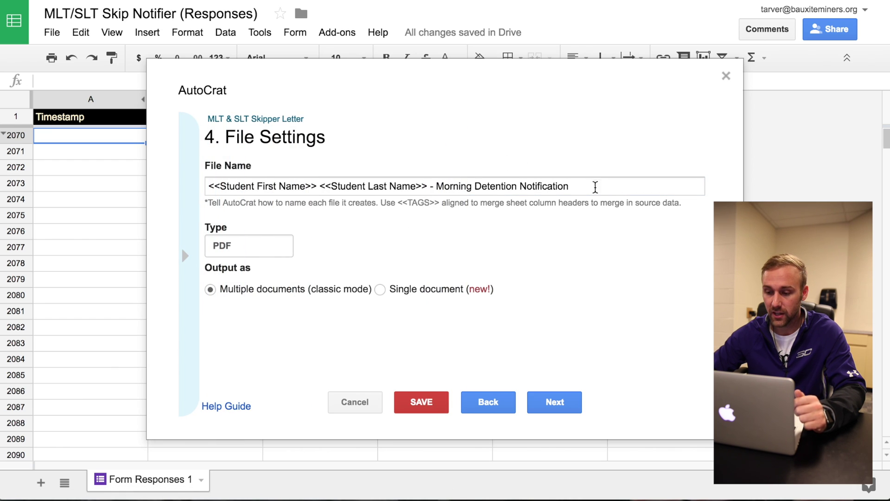
{"action": "left_click", "coordinate": [586, 187]}
{"action": "key", "text": "ctrl+v"}
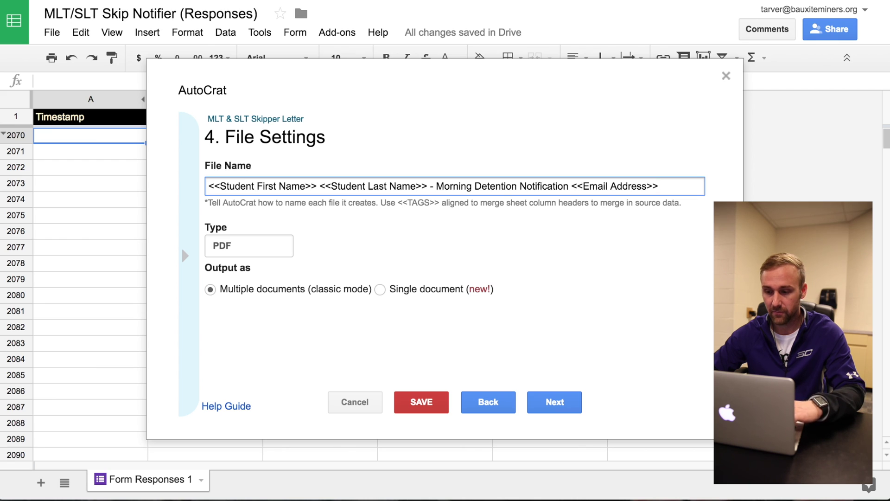
{"action": "key", "text": "ctrl+z"}
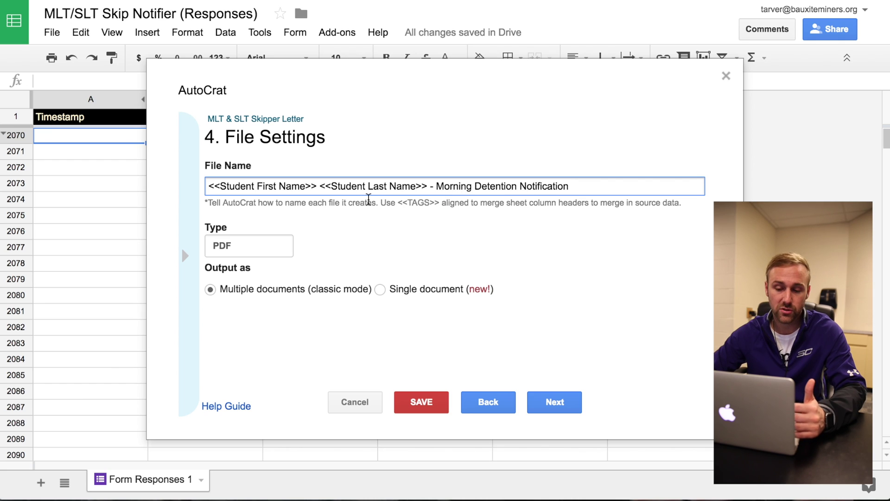
- Keep PDF as the output file type and confirm the file settings
{"action": "left_click", "coordinate": [262, 246]}
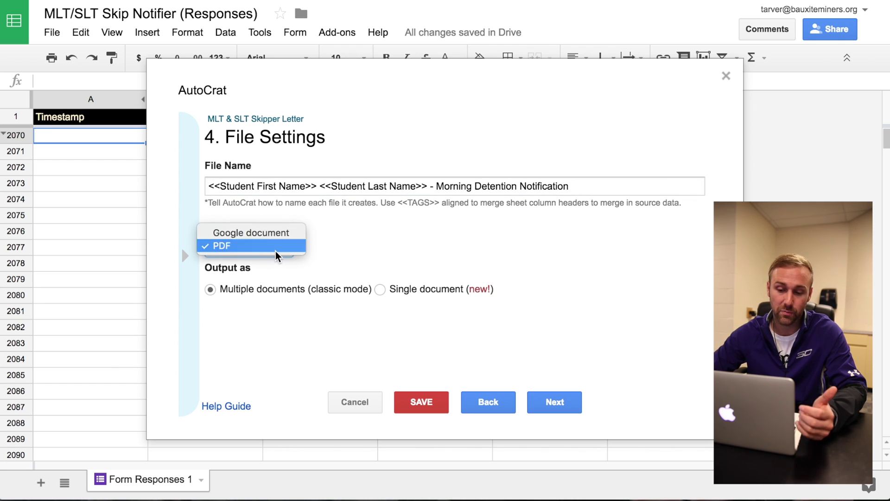
{"action": "left_click", "coordinate": [277, 247]}
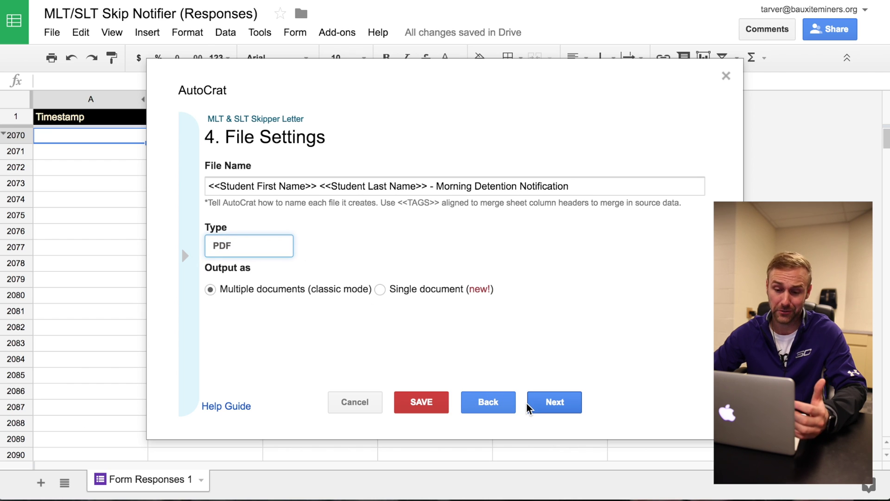
{"action": "left_click", "coordinate": [557, 403]}
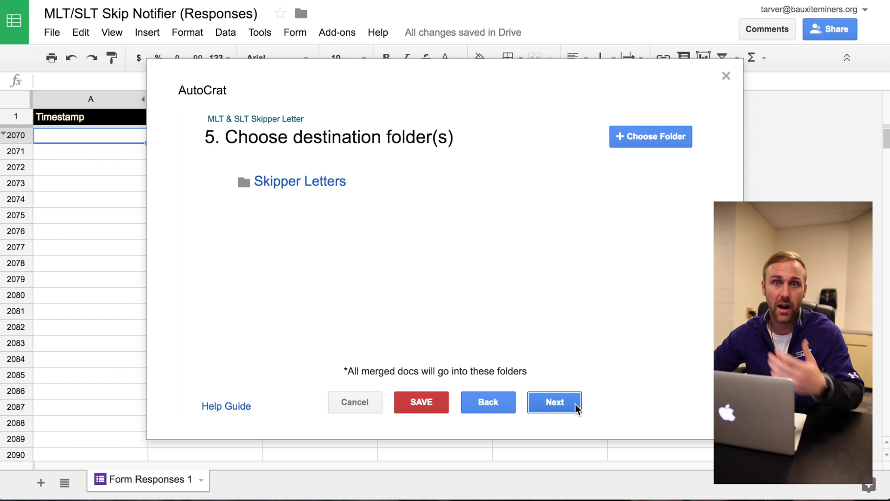
- Accept the Skipper Letters destination folder and skip the dynamic folder reference
{"action": "left_click", "coordinate": [554, 401]}
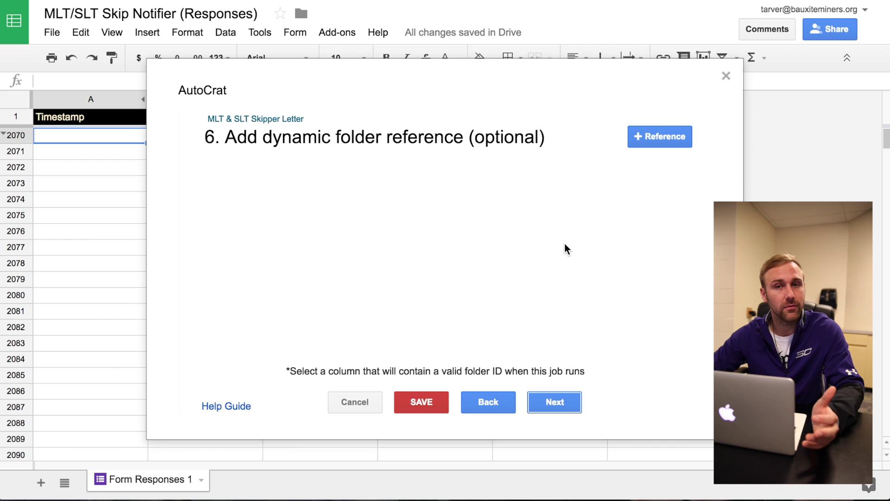
{"action": "left_click", "coordinate": [543, 400]}
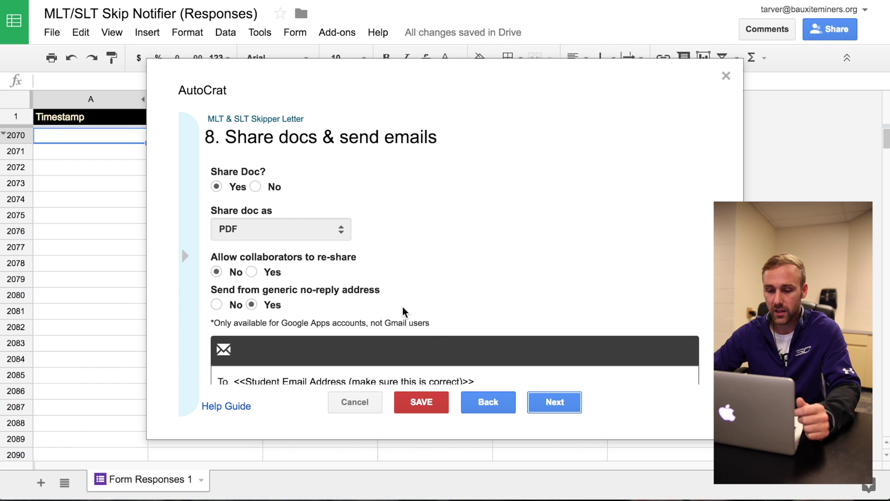
{"action": "scroll", "coordinate": [301, 173], "scroll_direction": "down", "scroll_amount": 1}
{"action": "scroll", "coordinate": [301, 173], "scroll_direction": "up", "scroll_amount": 1}
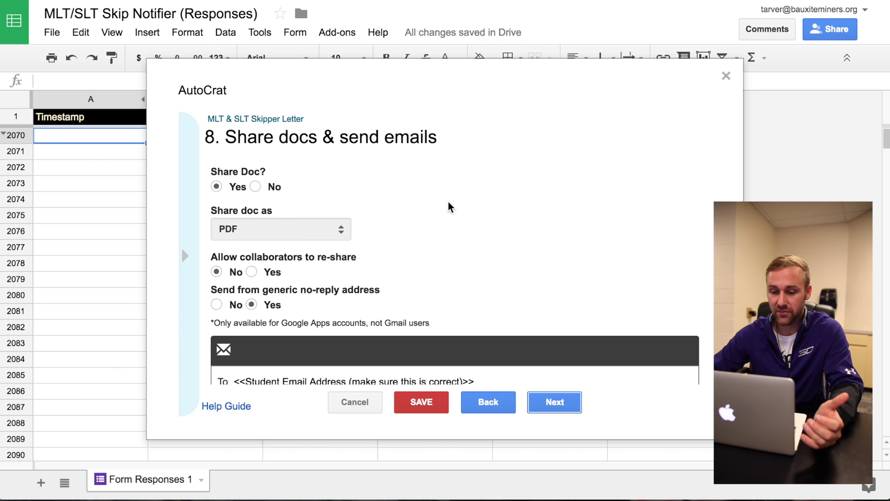
{"action": "scroll", "coordinate": [449, 207], "scroll_direction": "down", "scroll_amount": 2}
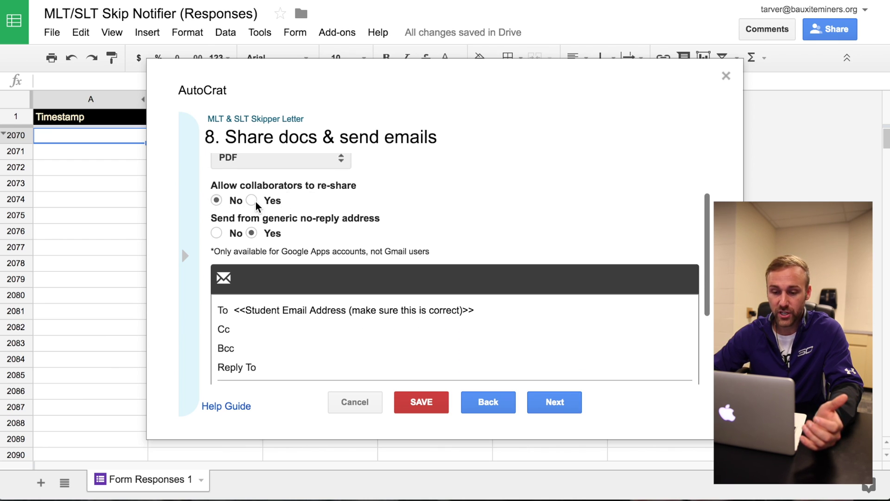
{"action": "scroll", "coordinate": [256, 204], "scroll_direction": "down", "scroll_amount": 2}
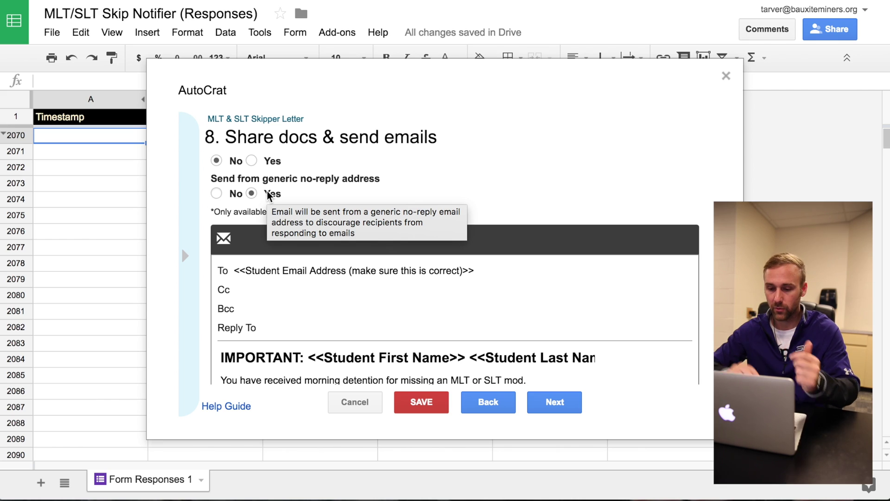
{"action": "scroll", "coordinate": [529, 213], "scroll_direction": "down", "scroll_amount": 3}
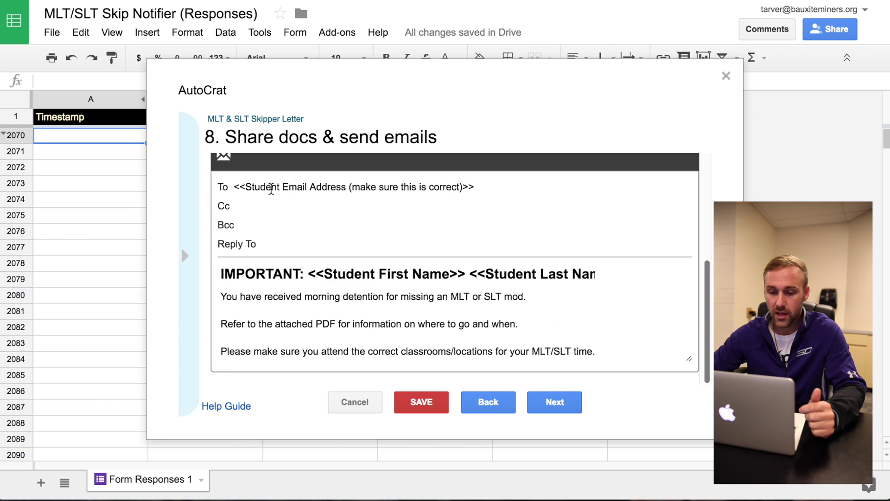
- Review the email To and Cc fields, enable Run on form trigger, and save
{"action": "left_click", "coordinate": [272, 188]}
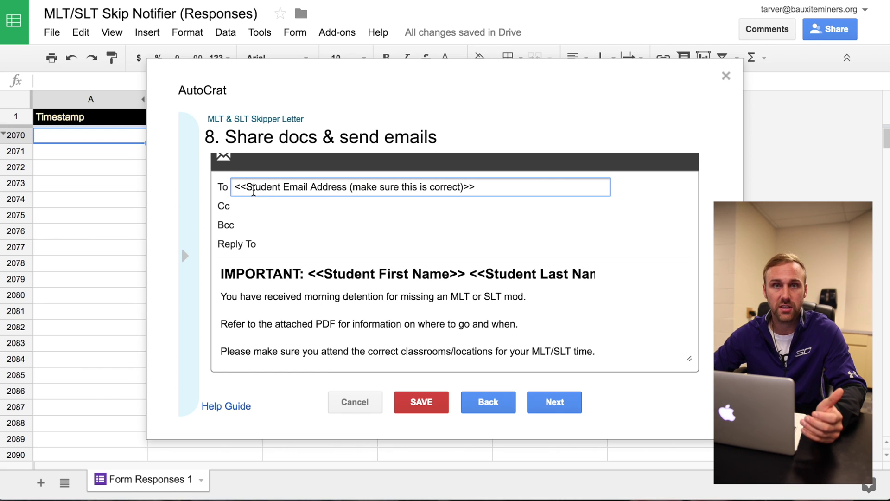
{"action": "left_click", "coordinate": [256, 212]}
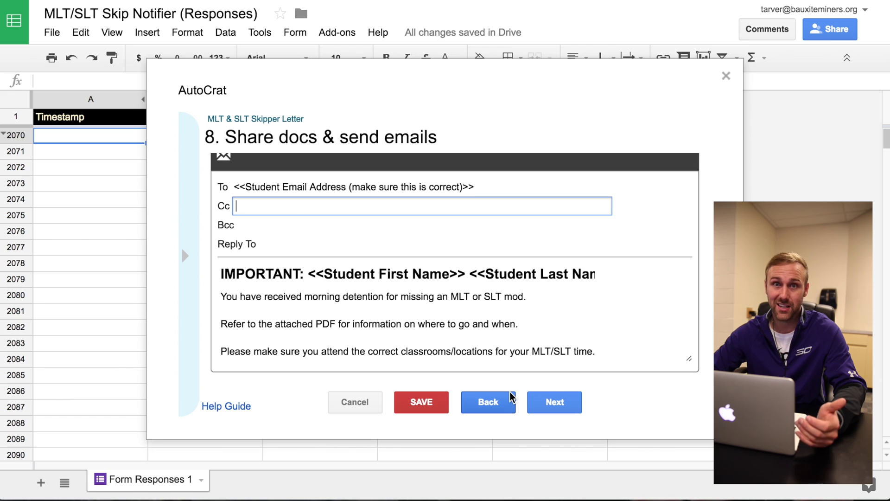
{"action": "left_click", "coordinate": [554, 403]}
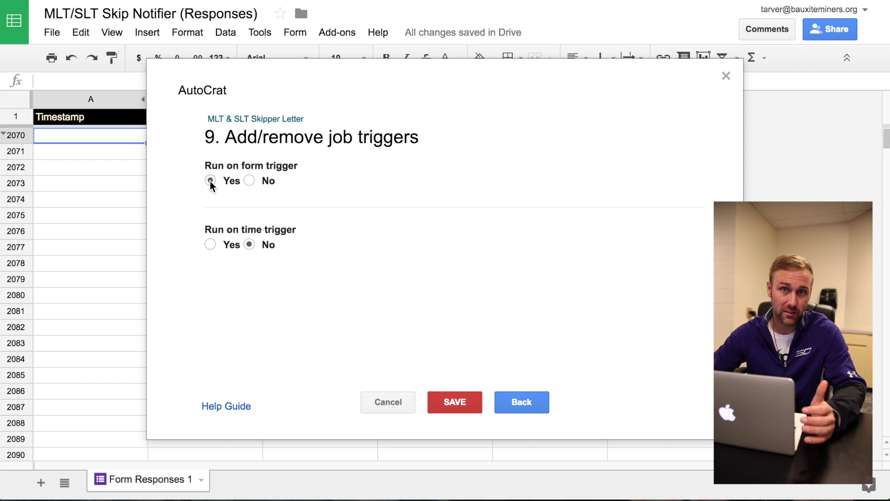
{"action": "left_click", "coordinate": [210, 180]}
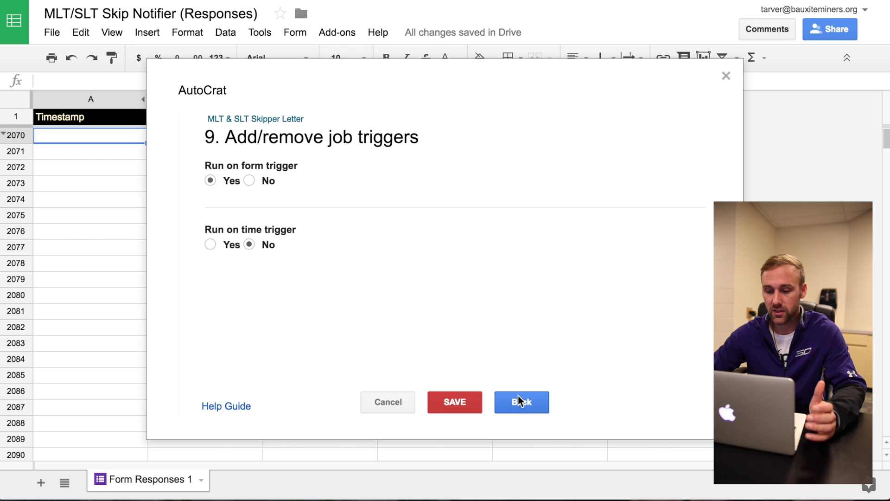
{"action": "left_click", "coordinate": [461, 403]}
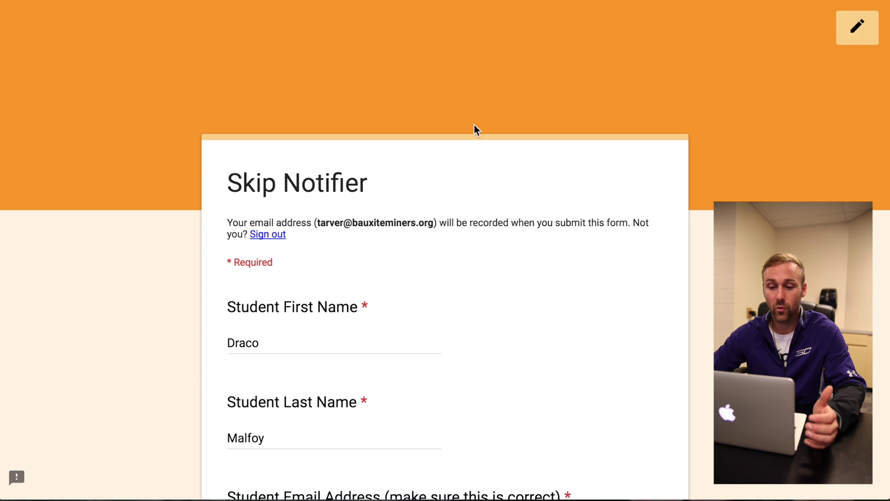
{"action": "scroll", "coordinate": [314, 327], "scroll_direction": "down", "scroll_amount": 5}
{"action": "scroll", "coordinate": [314, 326], "scroll_direction": "down", "scroll_amount": 3}
{"action": "scroll", "coordinate": [314, 327], "scroll_direction": "down", "scroll_amount": 5}
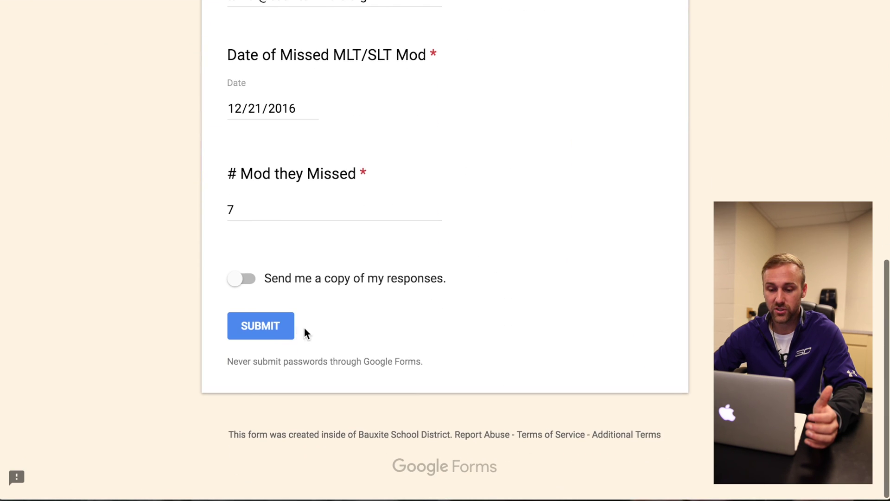
- Submit Draco Malfoy's mod 7 skip response and postpone the pop-up notification
{"action": "left_click", "coordinate": [257, 327]}
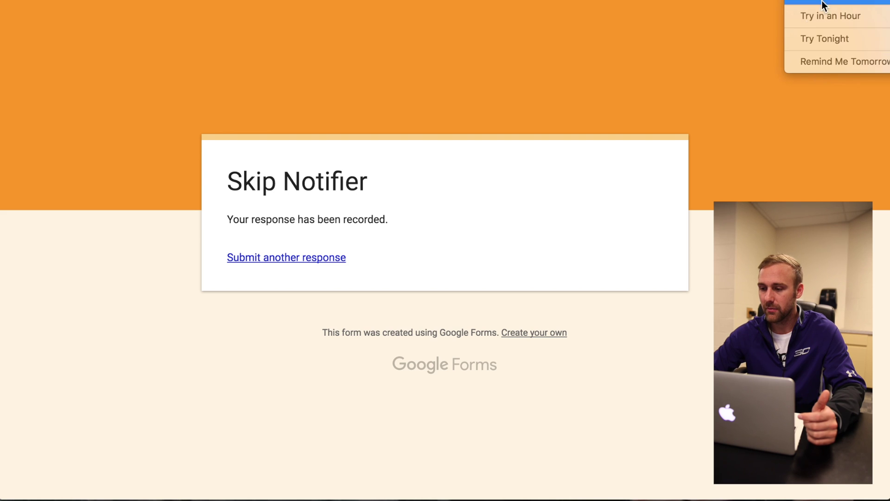
{"action": "left_click", "coordinate": [820, 42]}
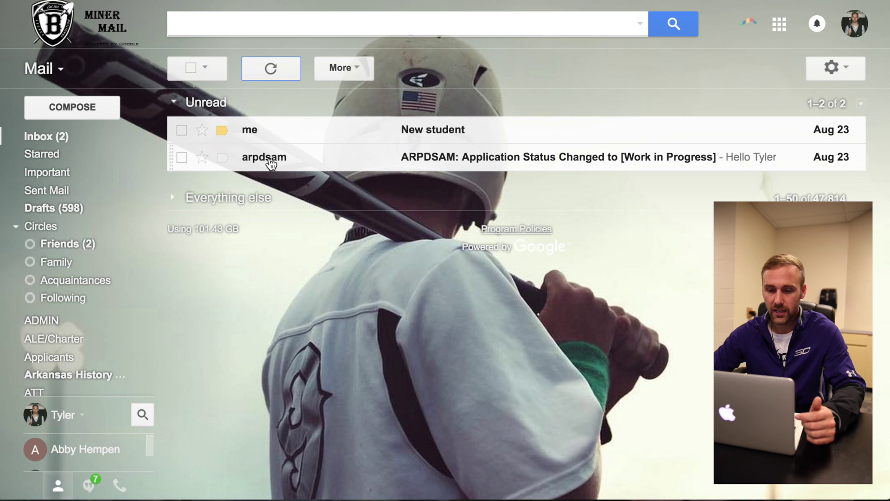
- Refresh Gmail for the detention email and confirm Draco Malfoy's row in the sheet
{"action": "left_click", "coordinate": [270, 68]}
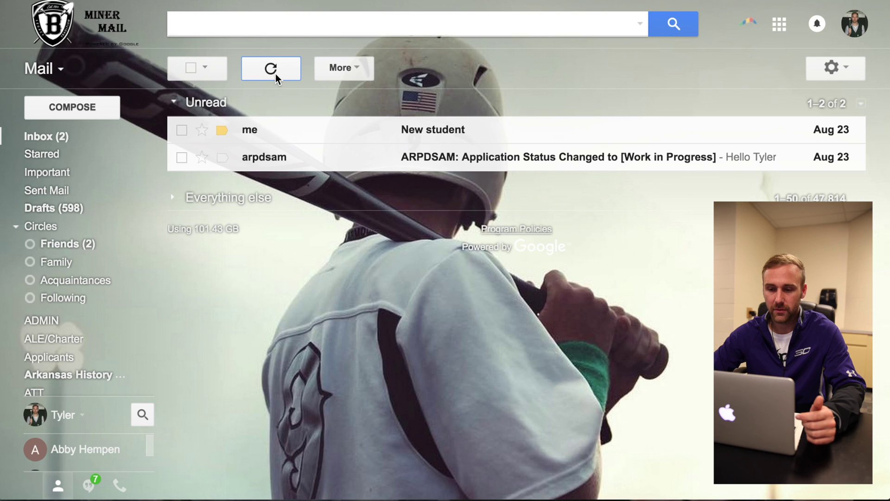
{"action": "left_click", "coordinate": [271, 67]}
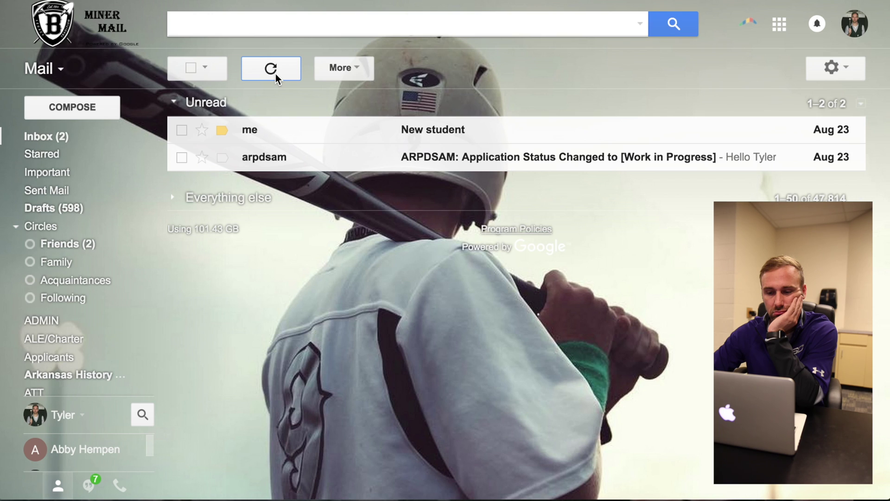
{"action": "left_click", "coordinate": [271, 67]}
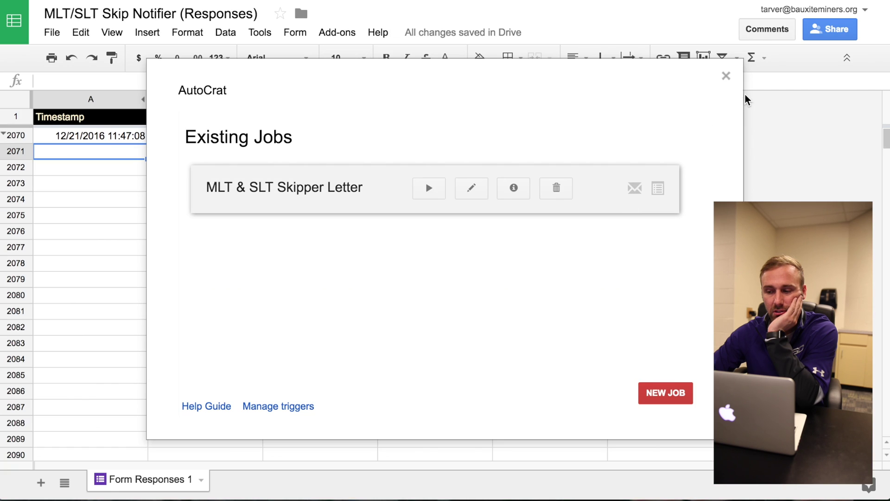
{"action": "left_click", "coordinate": [727, 76]}
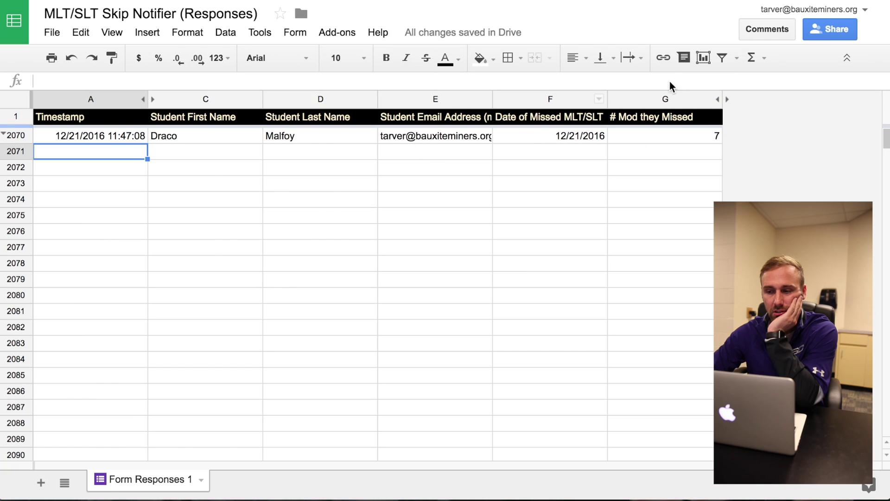
{"action": "key", "text": "ctrl+Tab"}
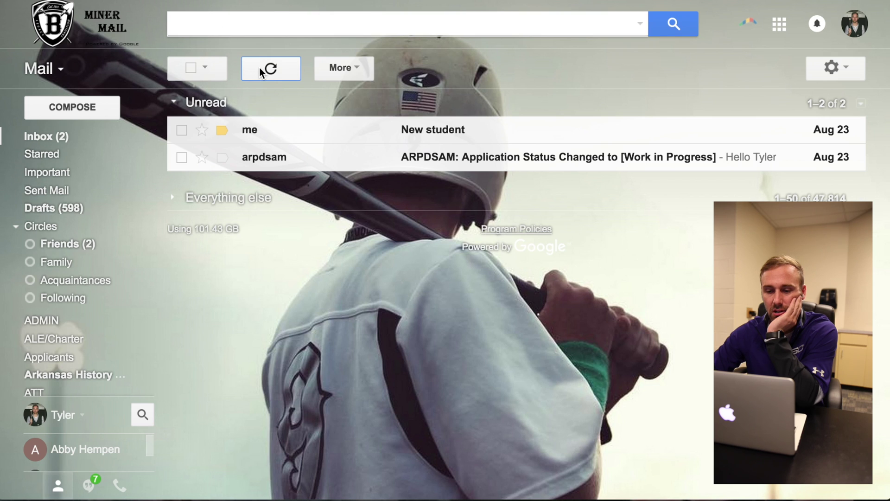
- Refresh Gmail and open the new noreply detention email for Draco Malfoy
{"action": "left_click", "coordinate": [270, 67]}
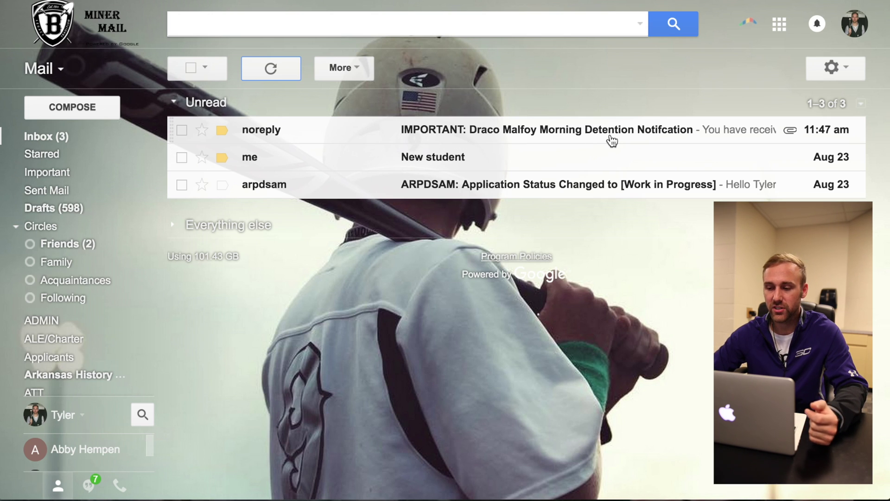
{"action": "left_click", "coordinate": [603, 136]}
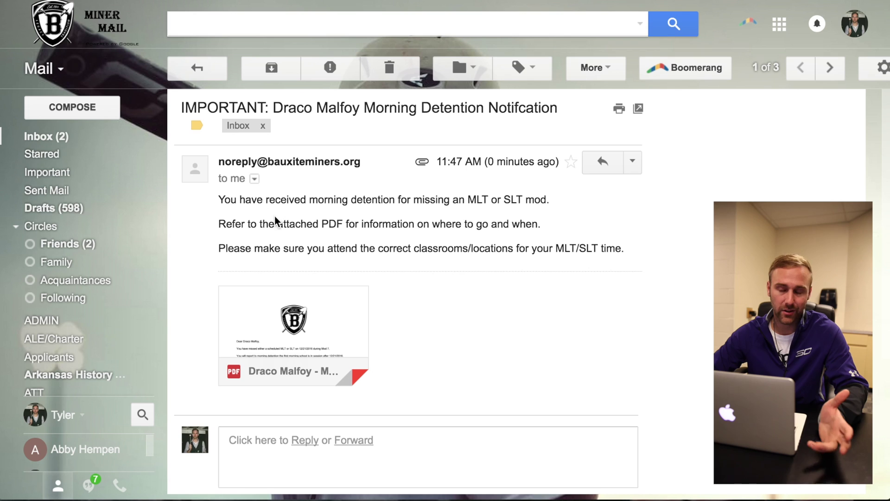
{"action": "mouse_move", "coordinate": [294, 335]}
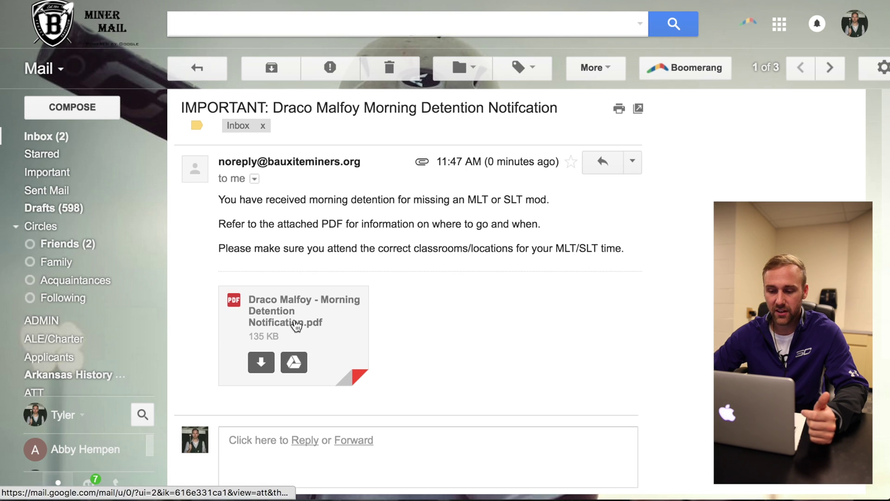
- Preview the attached PDF letter showing Draco Malfoy's mod 7 detention in Room 119
{"action": "left_click", "coordinate": [345, 346]}
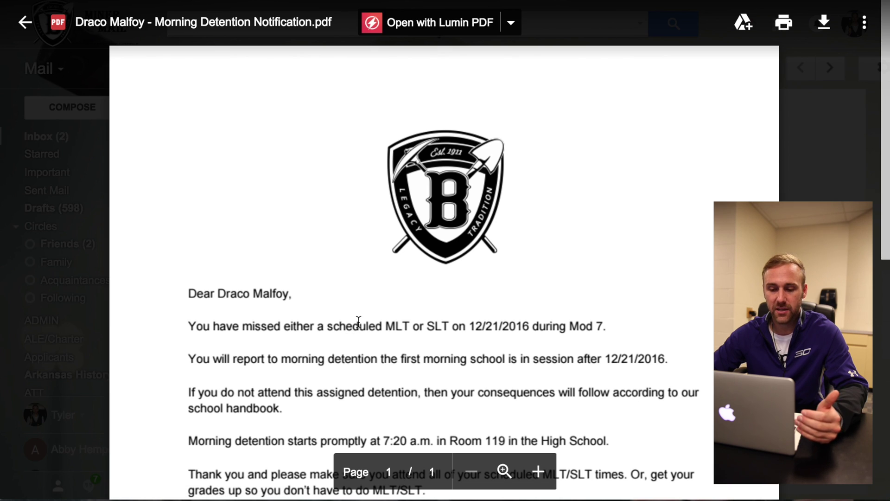
{"action": "scroll", "coordinate": [358, 322], "scroll_direction": "down", "scroll_amount": 2}
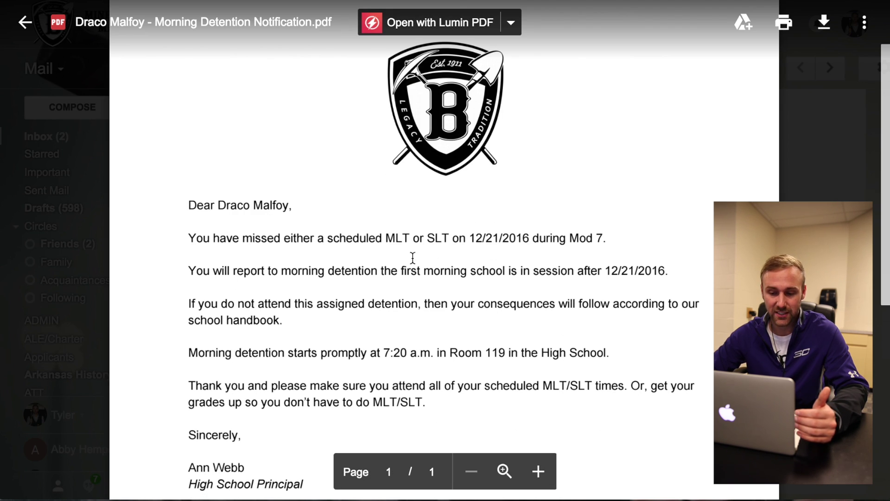
{"action": "scroll", "coordinate": [474, 228], "scroll_direction": "down", "scroll_amount": 2}
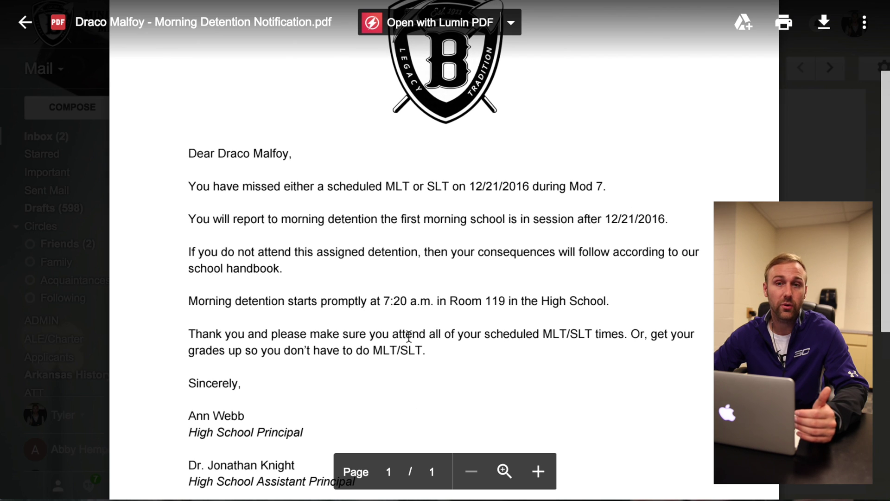